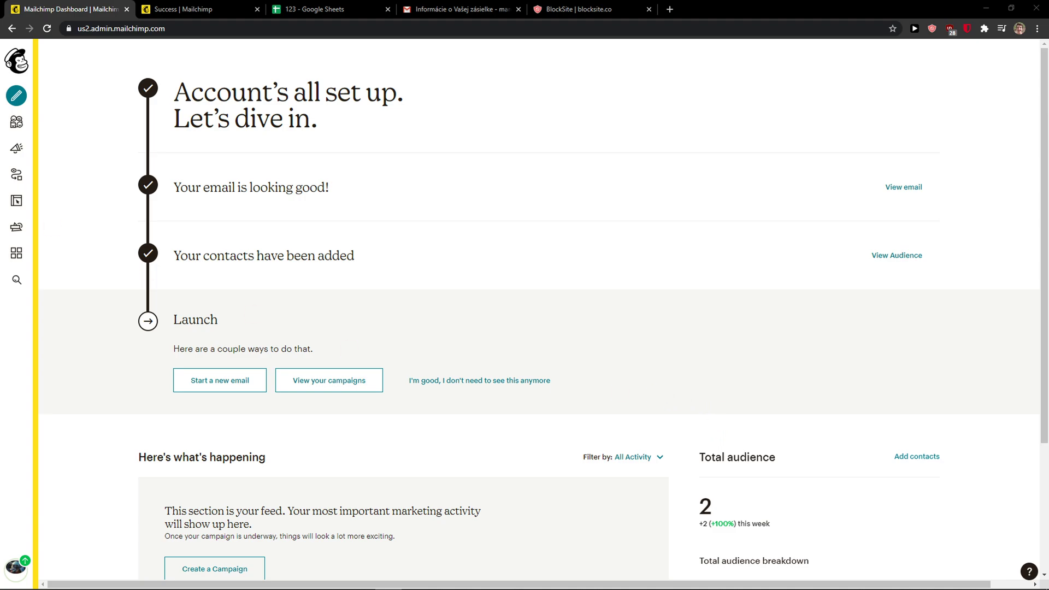
Step: Start an Import contacts wizard for the MarcusStone audience, then bring up the 123 spreadsheet
left_click(16, 123)
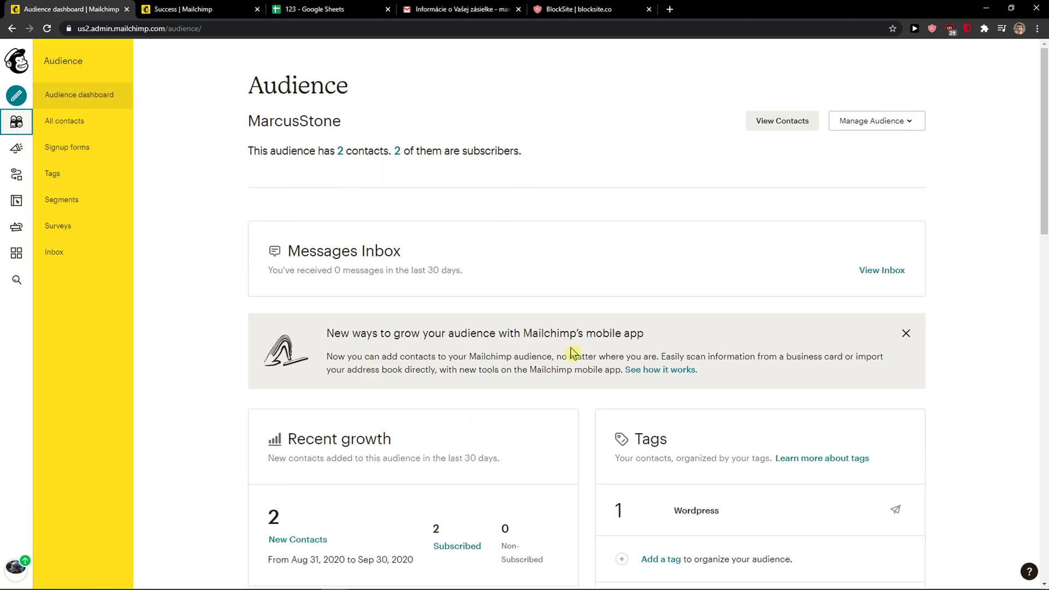
left_click(791, 130)
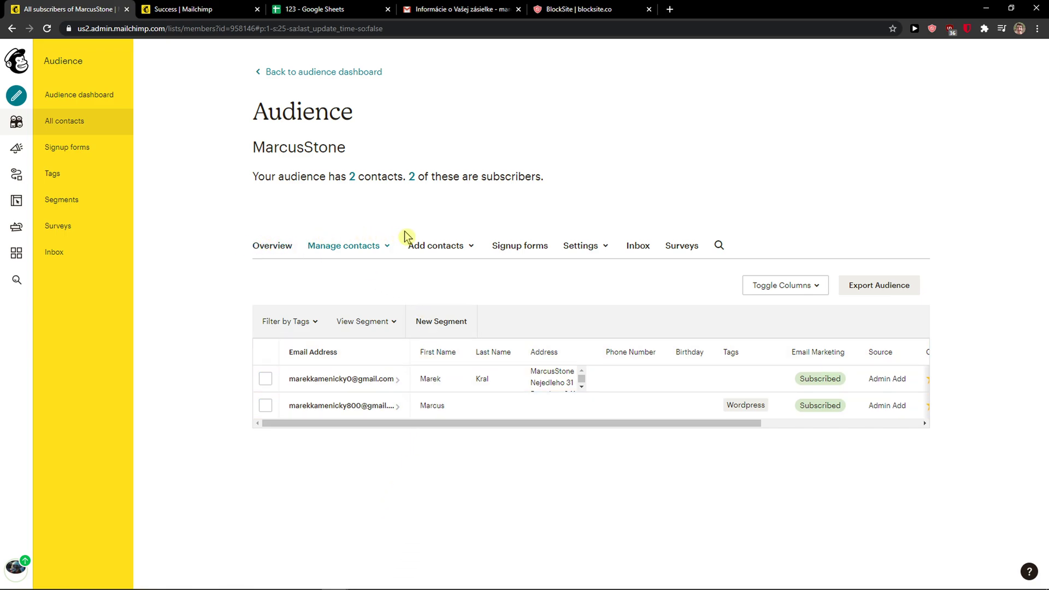
left_click(445, 251)
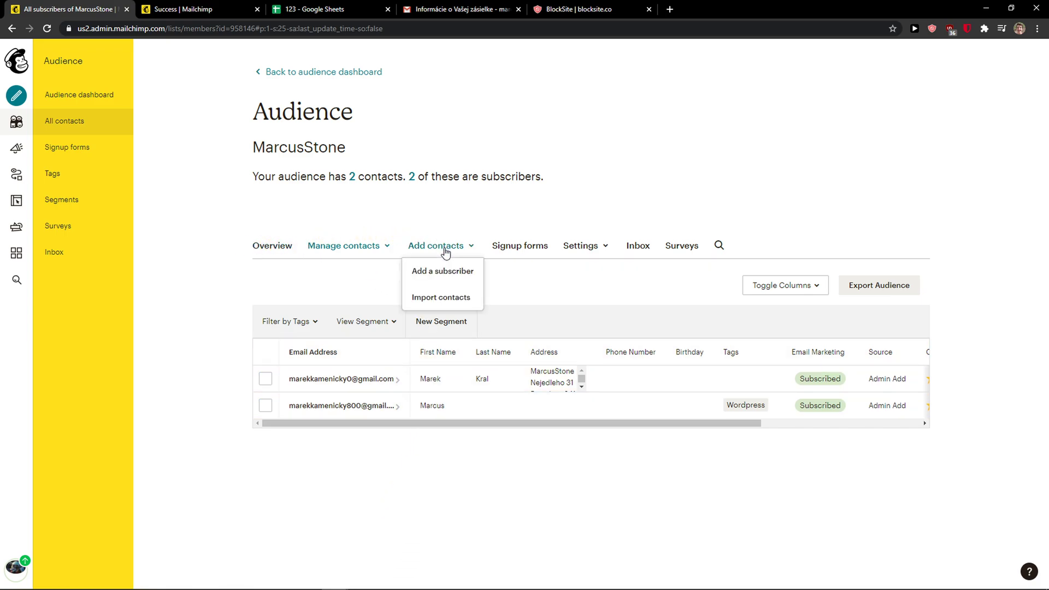
left_click(442, 301)
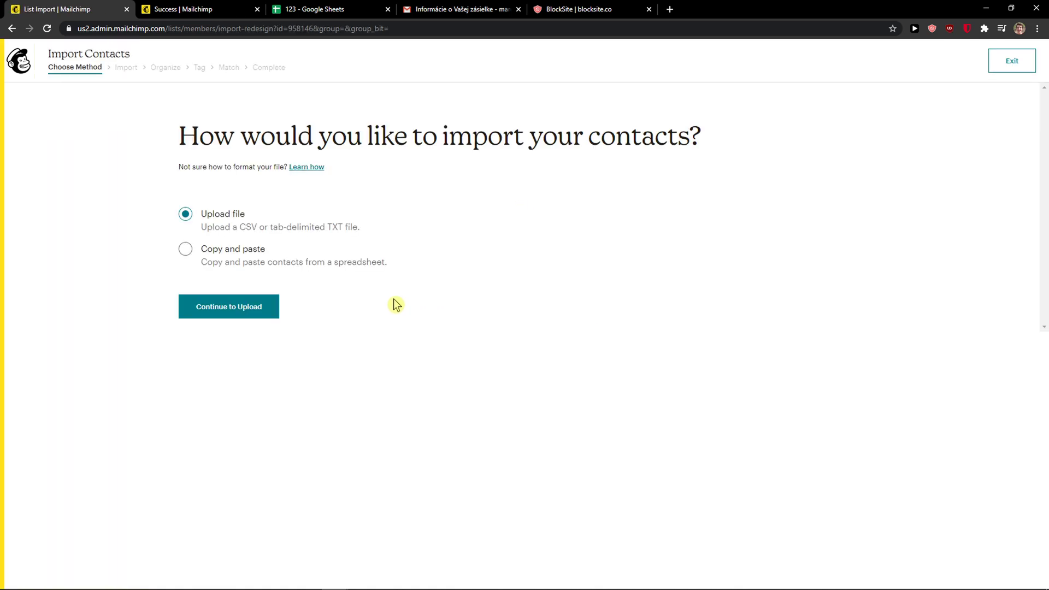
left_click_drag(214, 225, 375, 234)
left_click(377, 235)
Step: Select the First name and Email contacts in A1:B13 of Sheet1, then return to Mailchimp
left_click(328, 9)
left_click(141, 275)
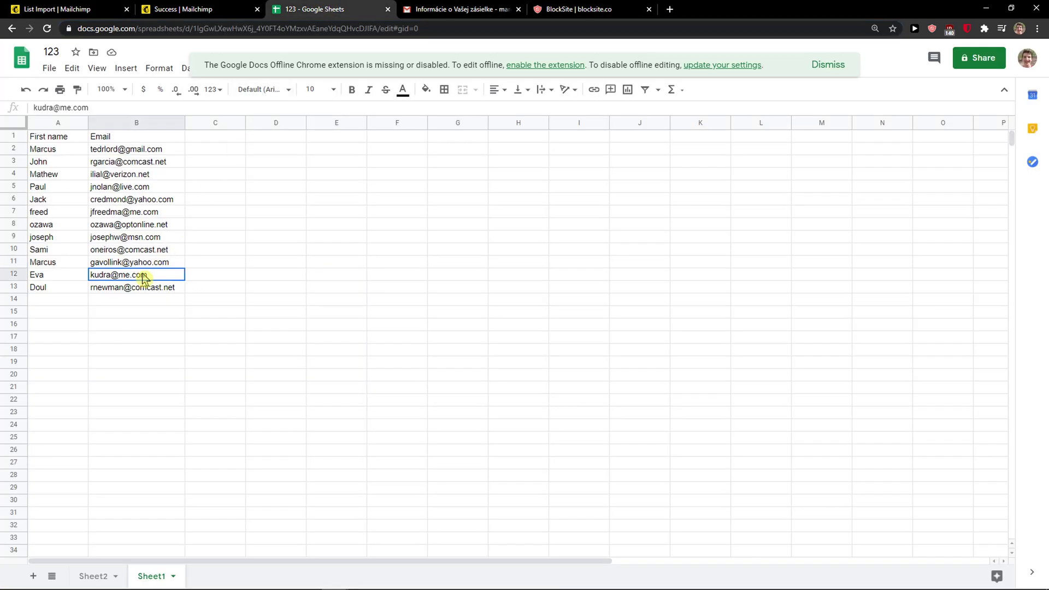
left_click(52, 144)
left_click_drag(59, 139, 109, 292)
left_click(134, 312)
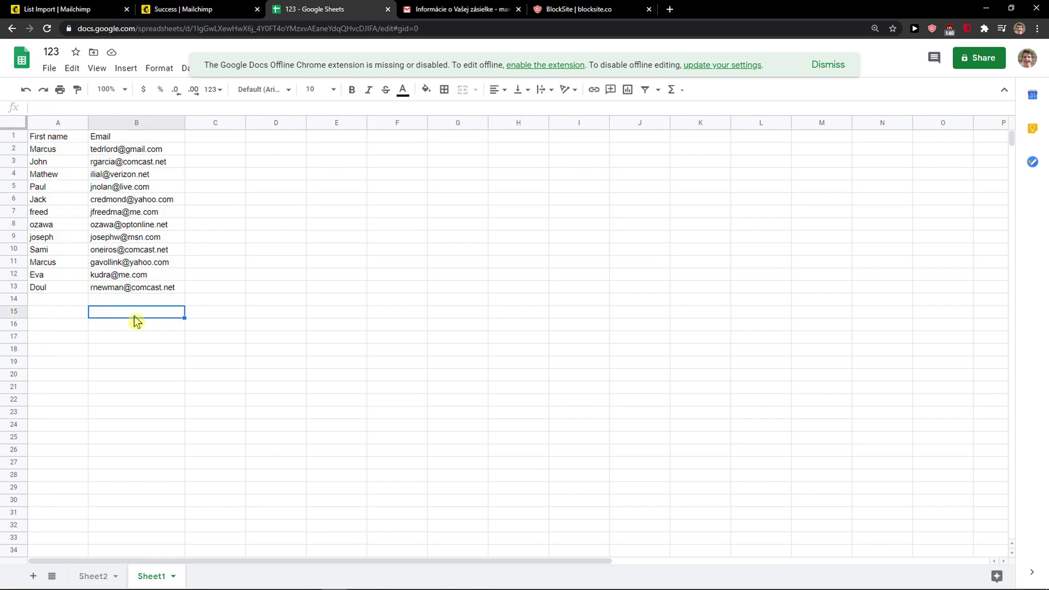
left_click_drag(125, 236, 116, 293)
left_click(71, 141)
left_click(136, 362)
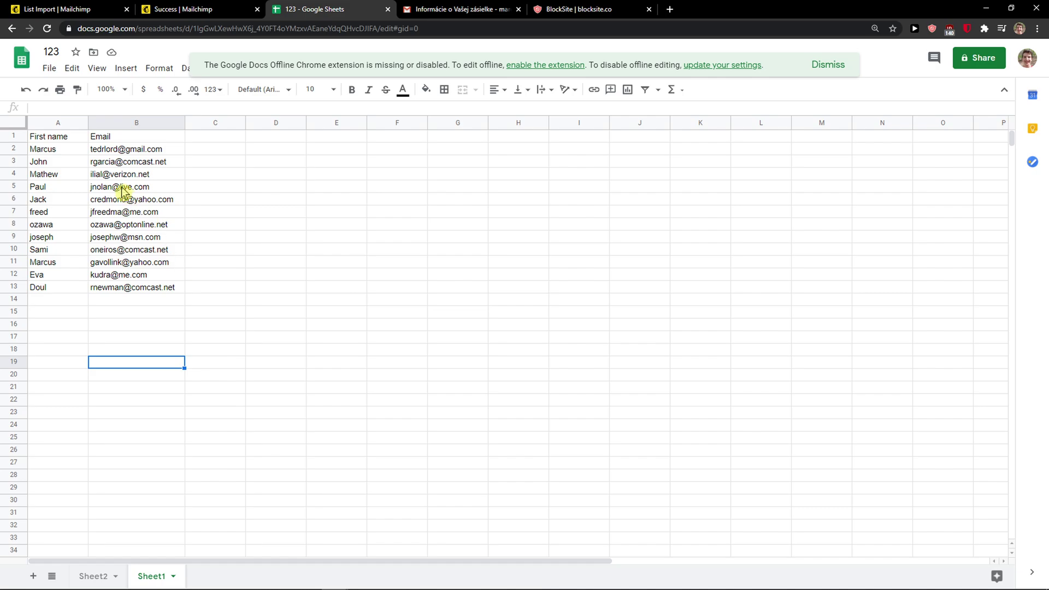
left_click_drag(73, 140, 121, 294)
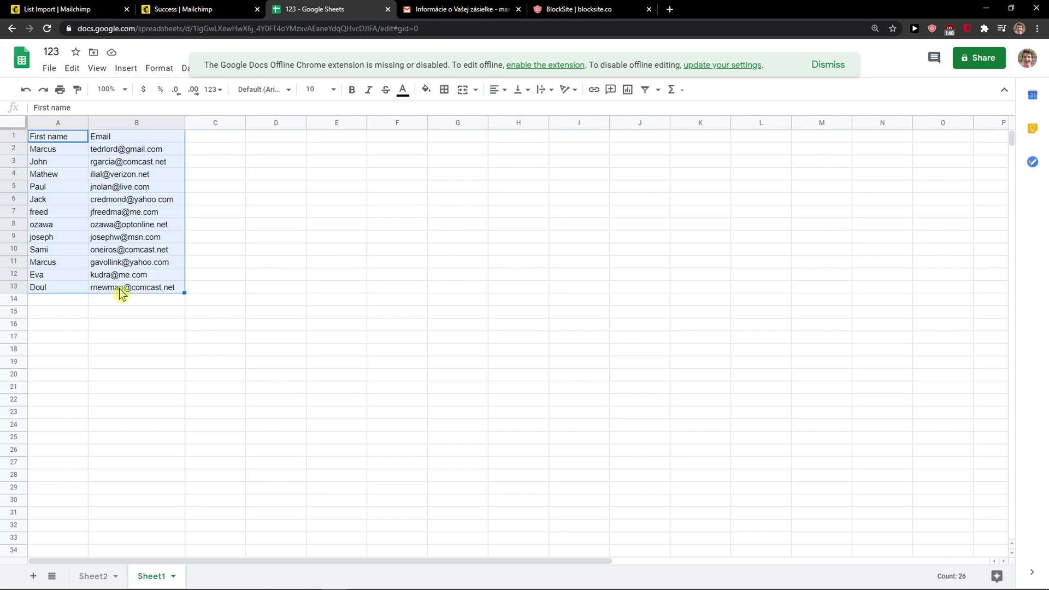
left_click(194, 8)
Step: Close the leftover Success tab and choose Copy and paste as the import method
left_click(121, 9)
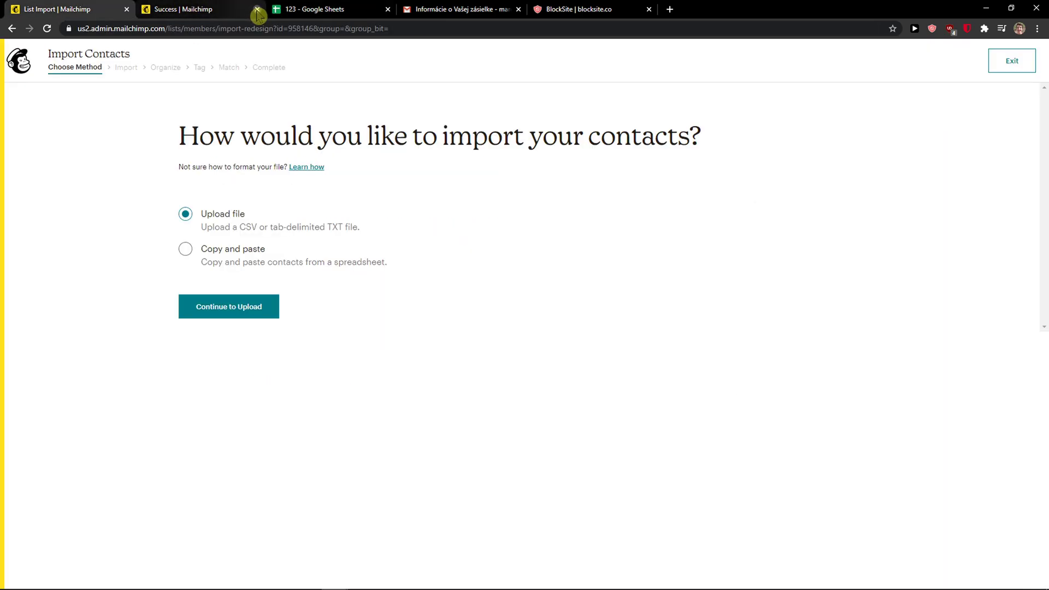
left_click(258, 9)
left_click(186, 256)
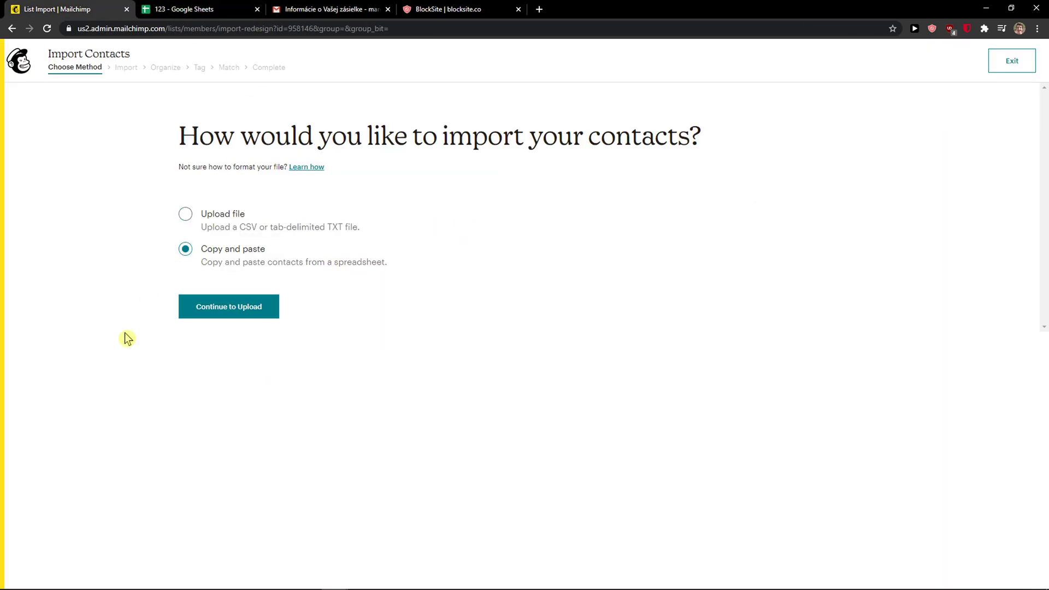
left_click(244, 313)
Step: Focus the empty contacts paste field, glancing back at the spreadsheet tab
left_click(212, 243)
left_click_drag(191, 206, 372, 211)
left_click(361, 226)
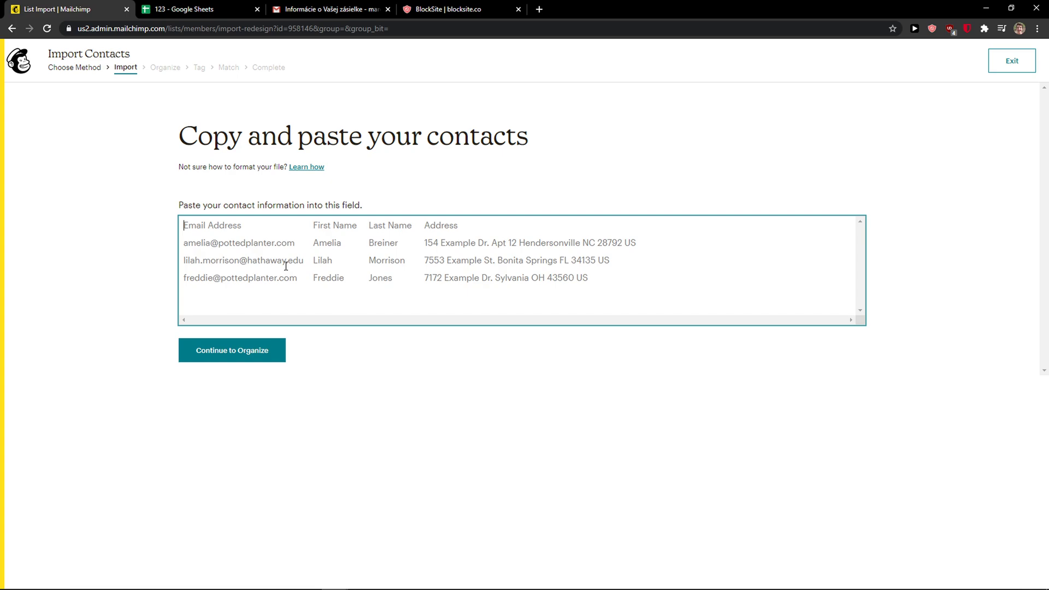
left_click(198, 9)
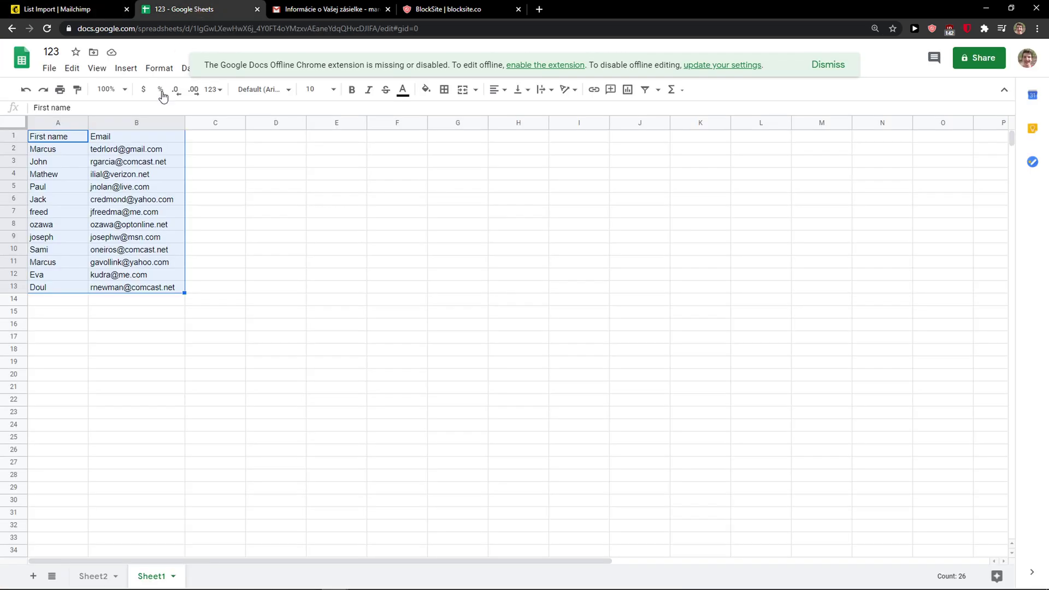
left_click(104, 8)
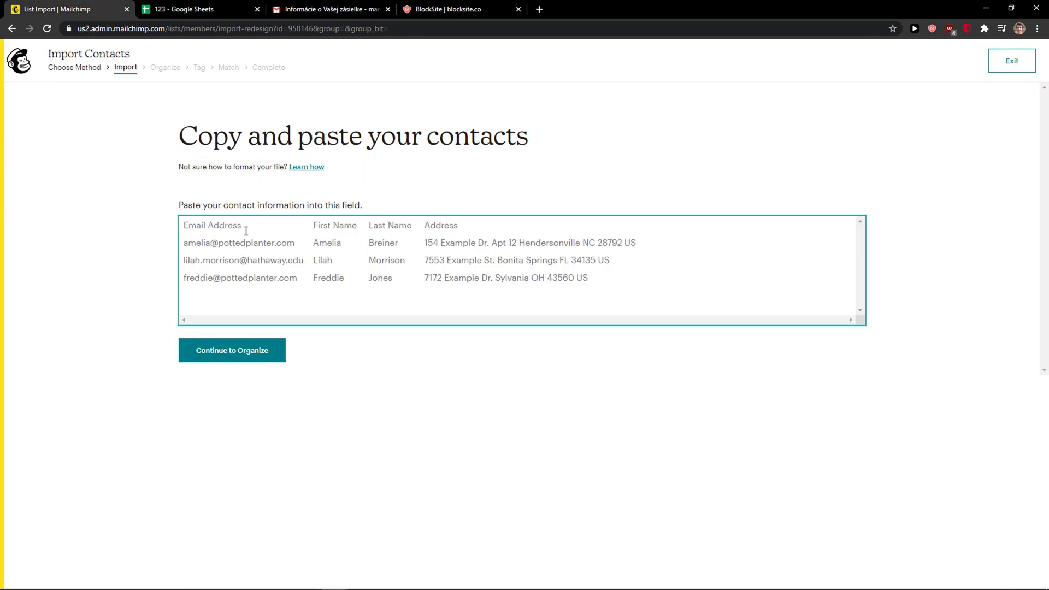
Step: Rename header B1 to 'Email Address' and copy the A1:B13 contact table
left_click(198, 9)
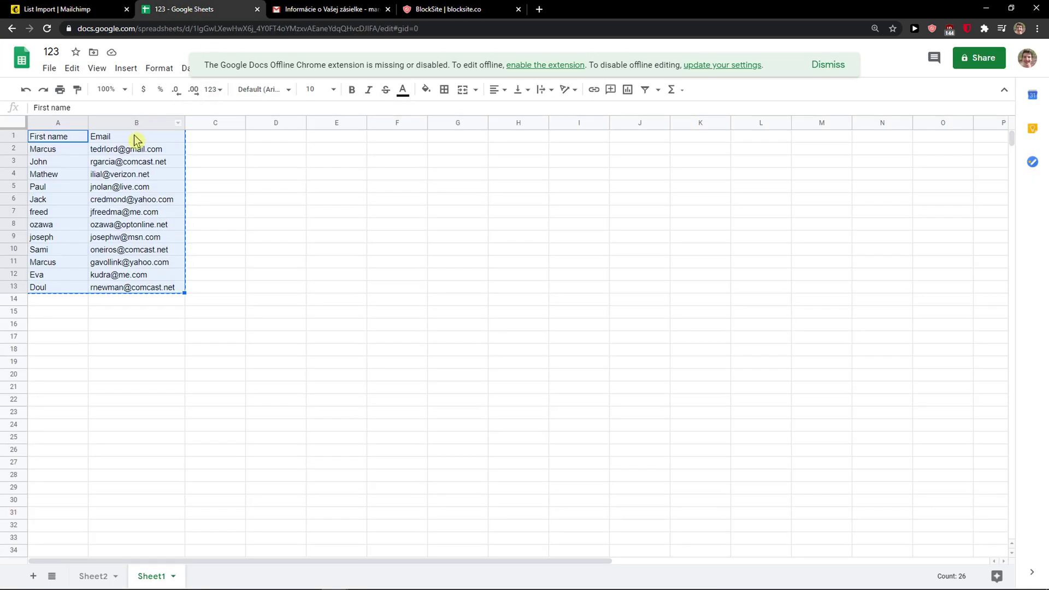
double_click(155, 136)
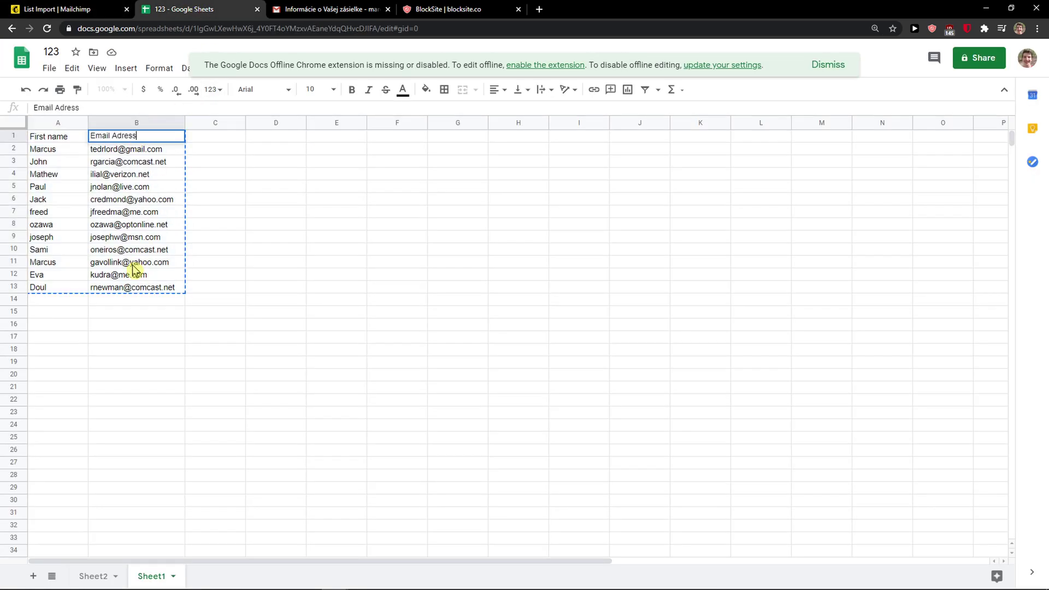
left_click(136, 299)
left_click(110, 9)
left_click(145, 9)
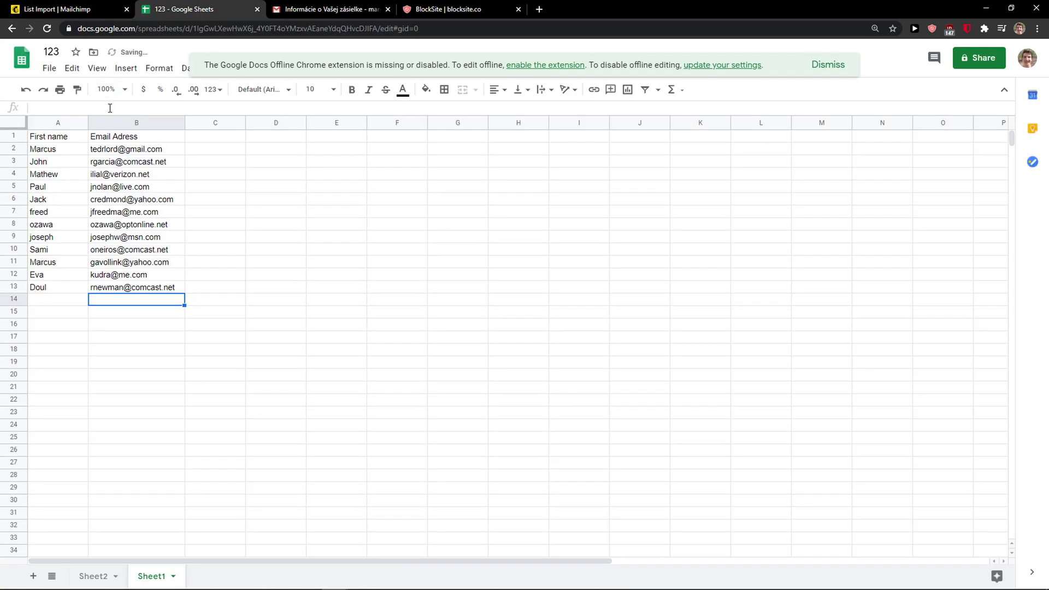
double_click(117, 136)
type("d")
left_click(127, 250)
left_click_drag(55, 137, 140, 291)
key("ctrl+c")
Step: Paste the copied names and emails into Mailchimp's import field
left_click(65, 9)
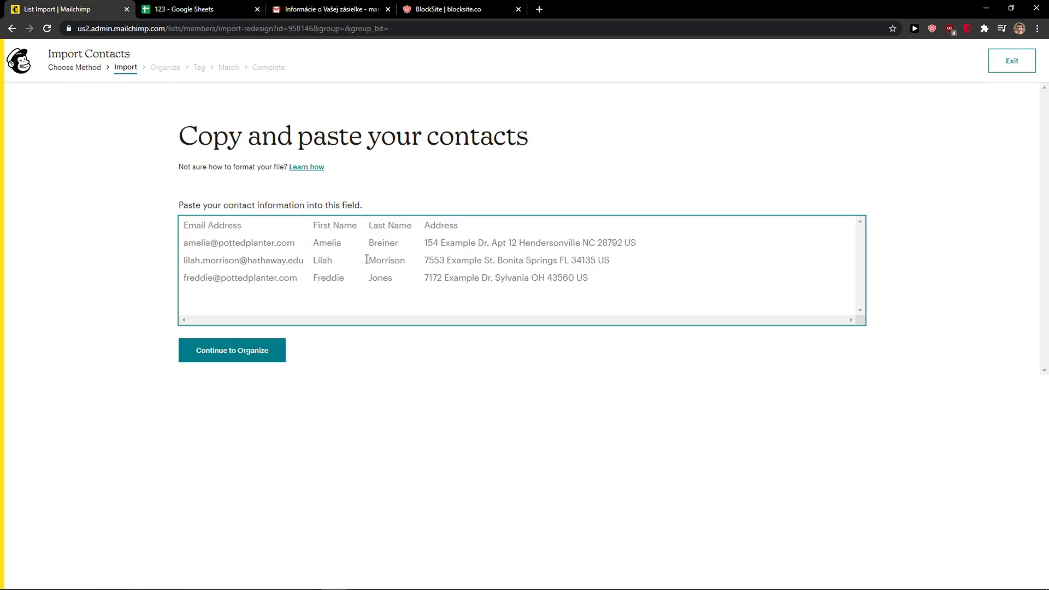
key("ctrl+v")
scroll(365, 258, "up", 3)
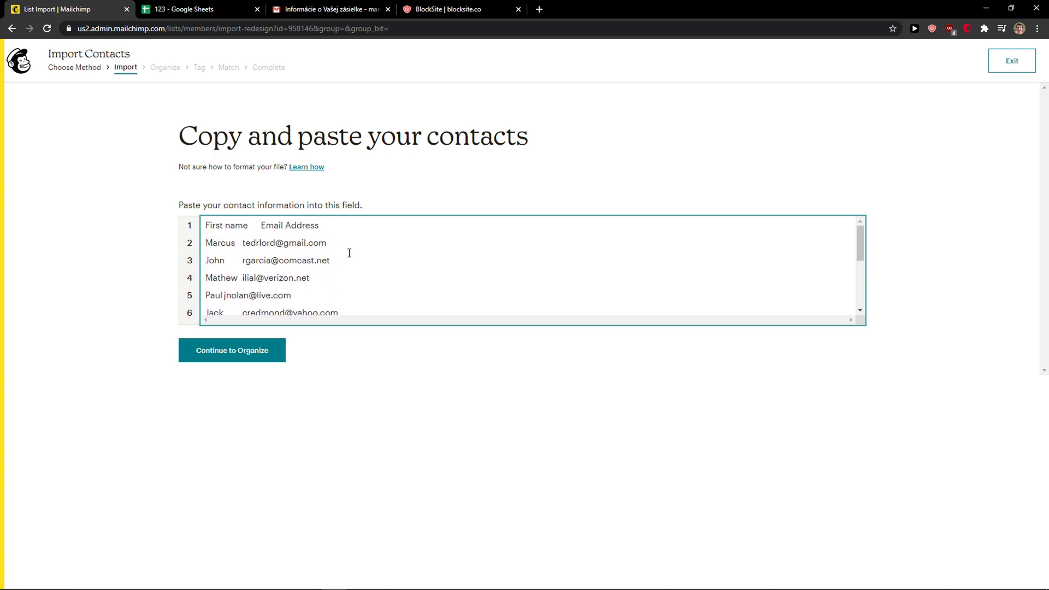
scroll(349, 253, "down", 3)
scroll(328, 262, "up", 3)
scroll(232, 301, "down", 5)
left_click(235, 348)
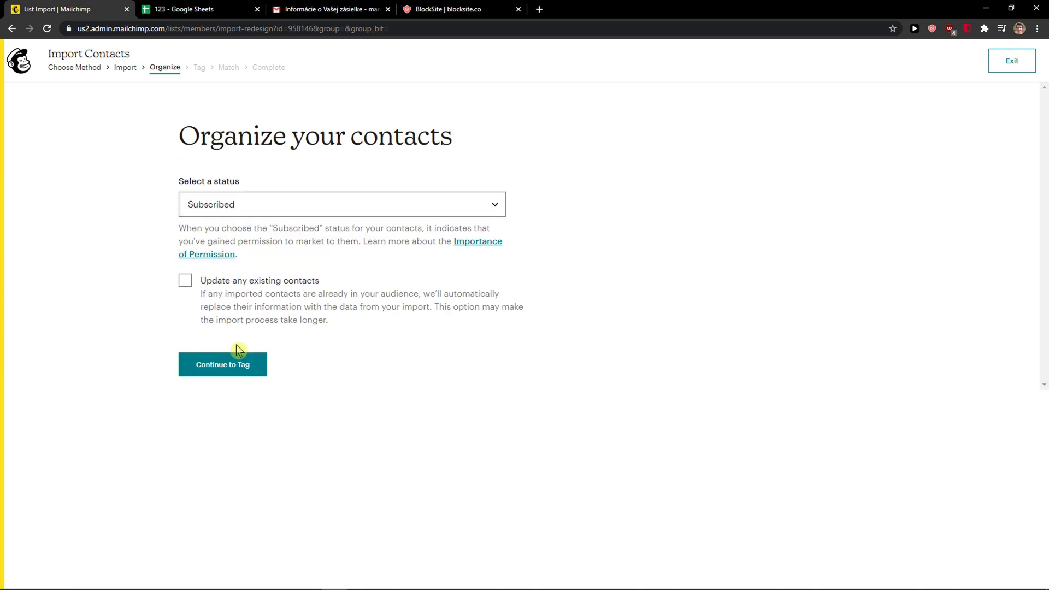
Step: Set the imported contacts' status to Subscribed
left_click(254, 209)
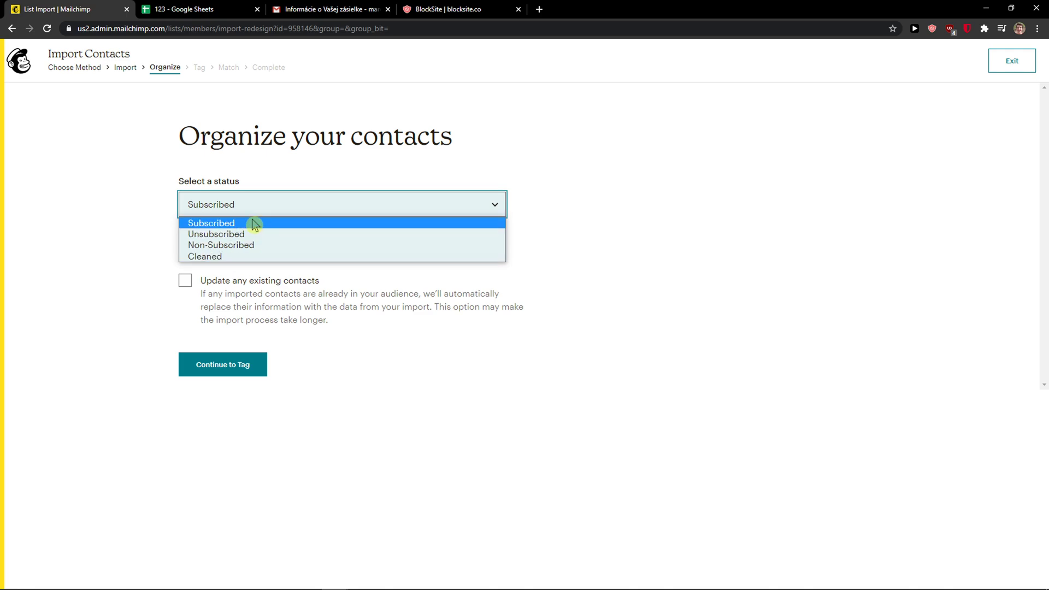
left_click(255, 224)
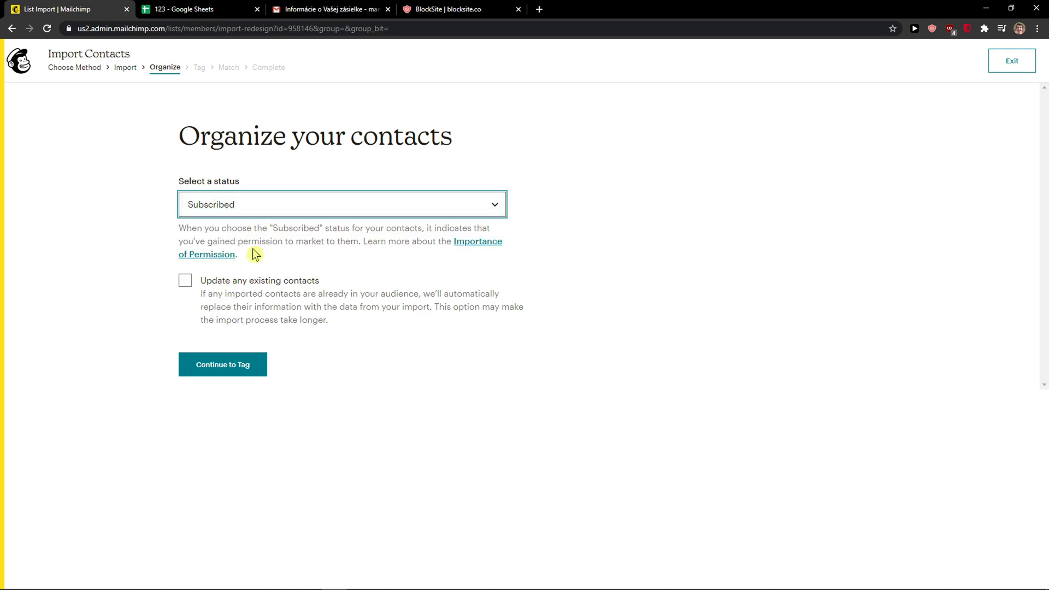
left_click_drag(327, 224, 343, 227)
left_click_drag(178, 226, 367, 245)
left_click(276, 305)
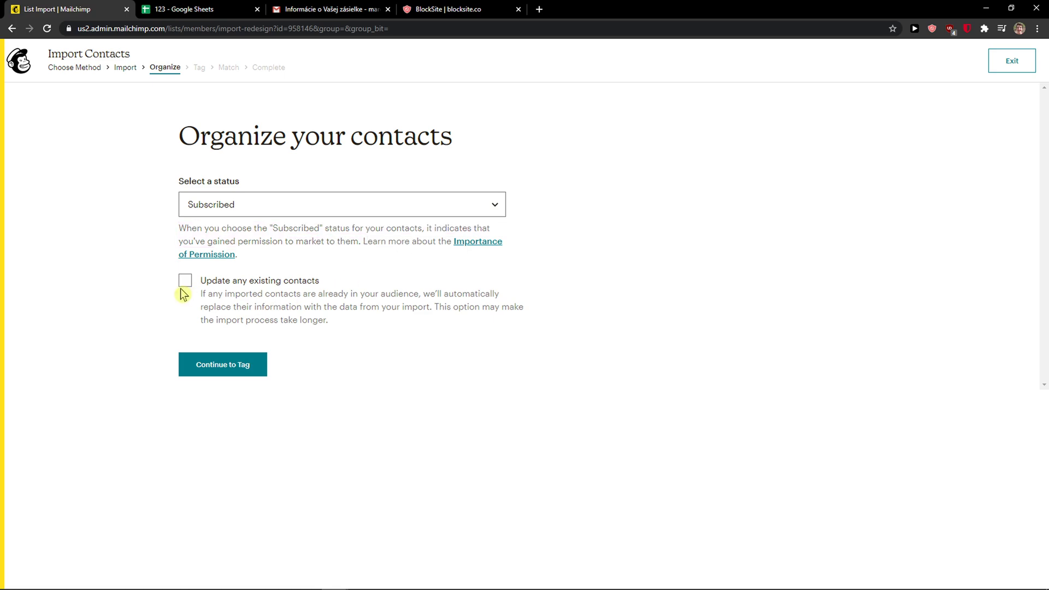
Step: Add the existing Wordpress tag to the contacts being imported
left_click(193, 374)
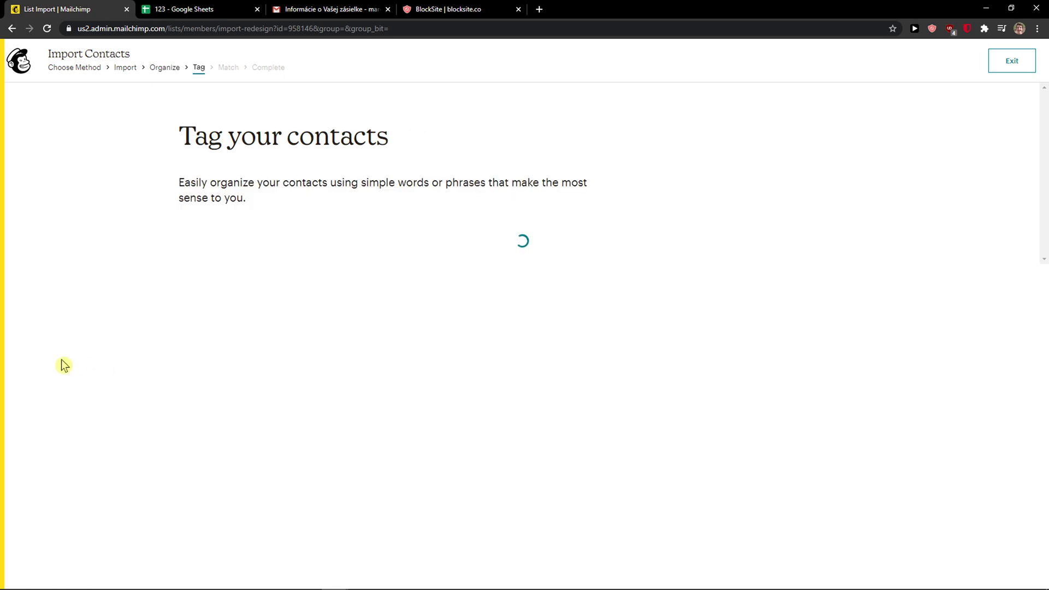
left_click(311, 267)
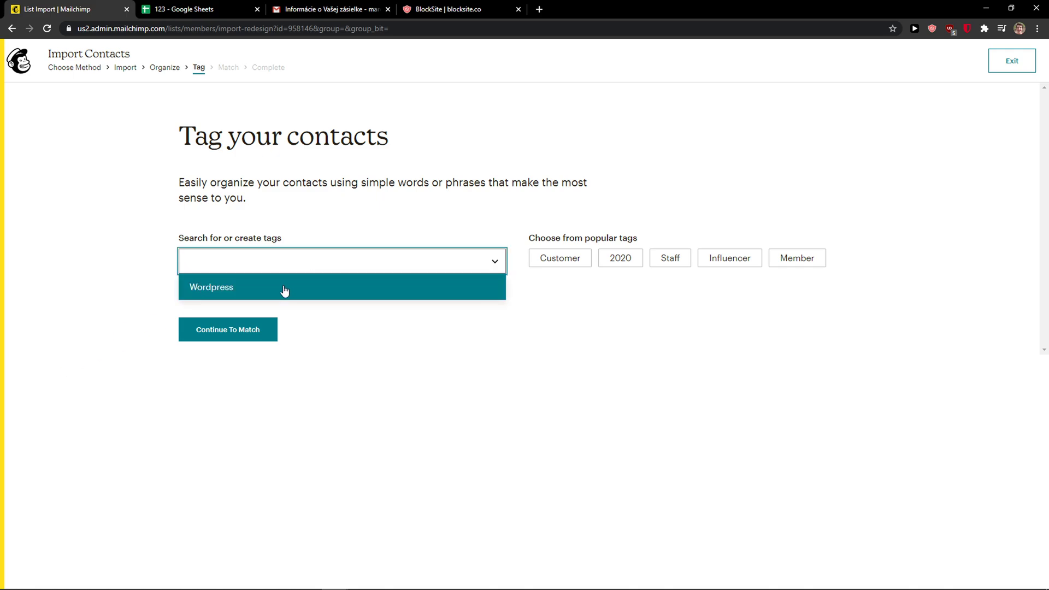
left_click(363, 234)
left_click(230, 272)
left_click(223, 295)
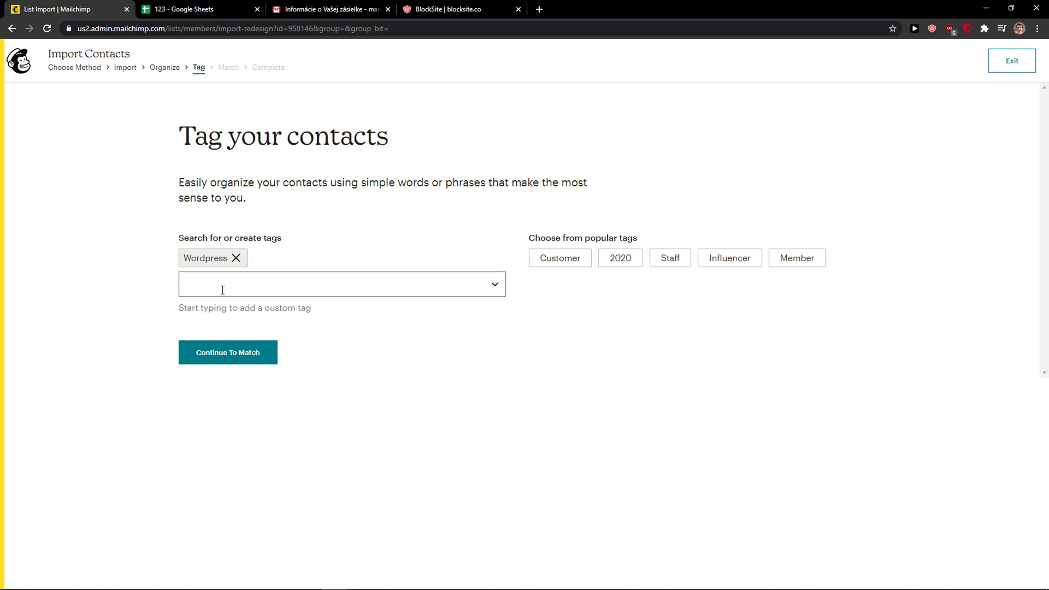
Step: Add the popular Customer tag as a second tag
left_click(253, 286)
left_click(361, 396)
left_click_drag(578, 242, 630, 241)
left_click(561, 265)
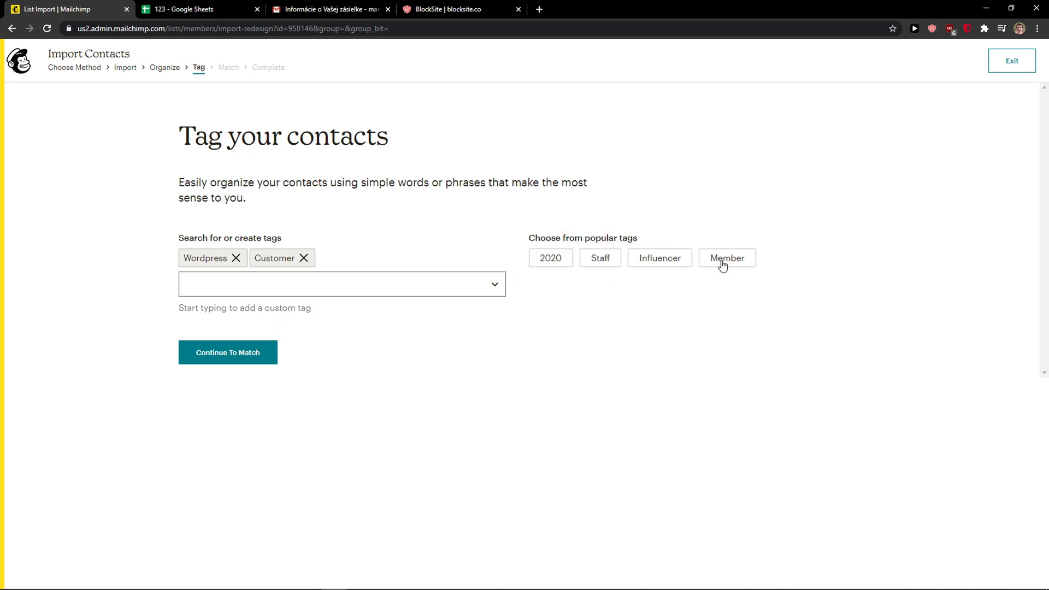
left_click(189, 352)
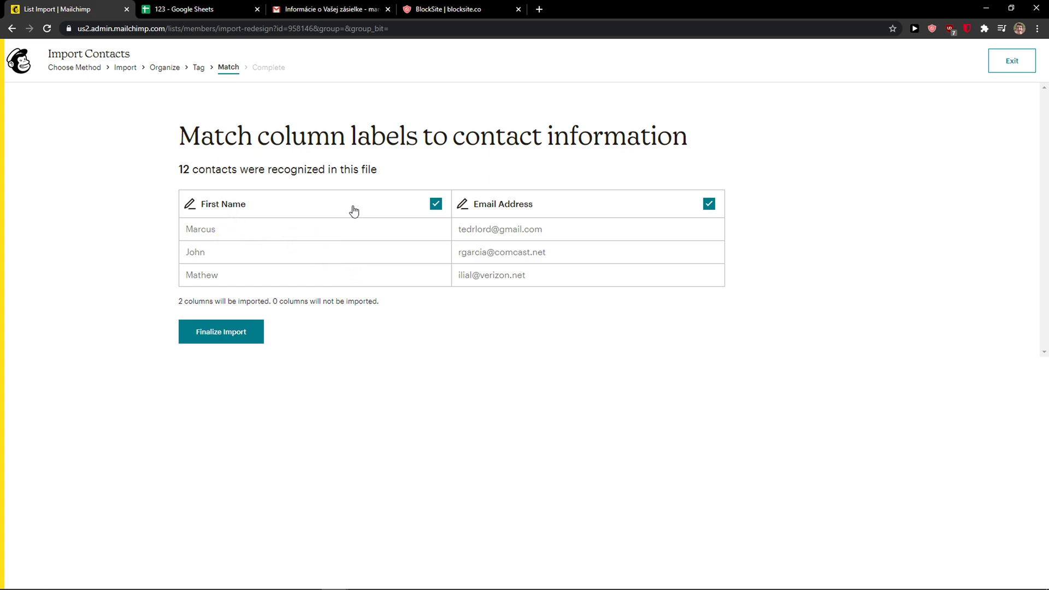
Step: Keep the first column mapped to First Name (FNAME)
left_click(247, 214)
left_click(385, 314)
left_click(385, 315)
left_click(628, 383)
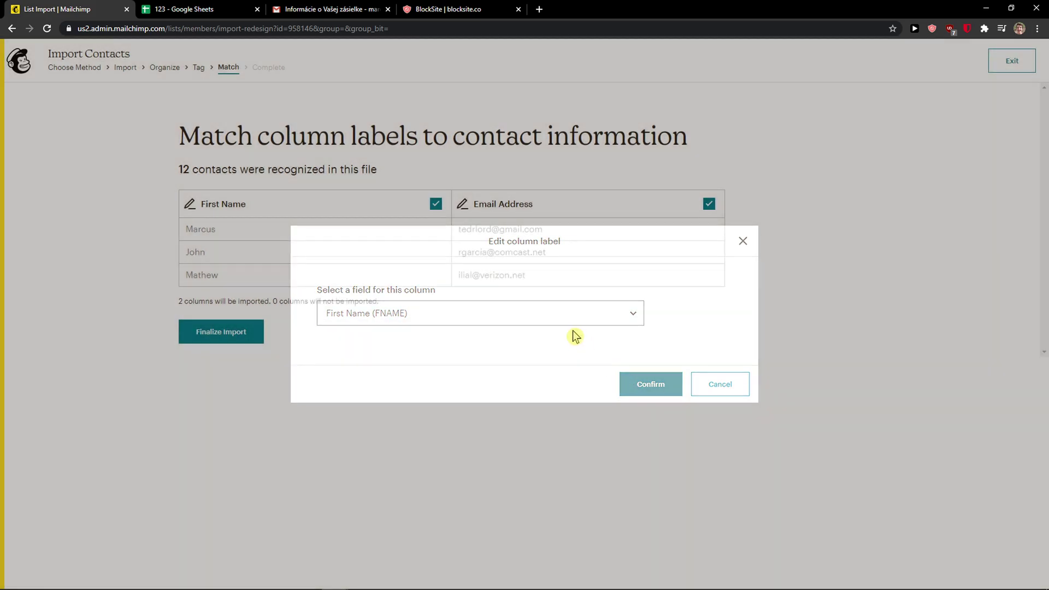
left_click(252, 212)
left_click(631, 380)
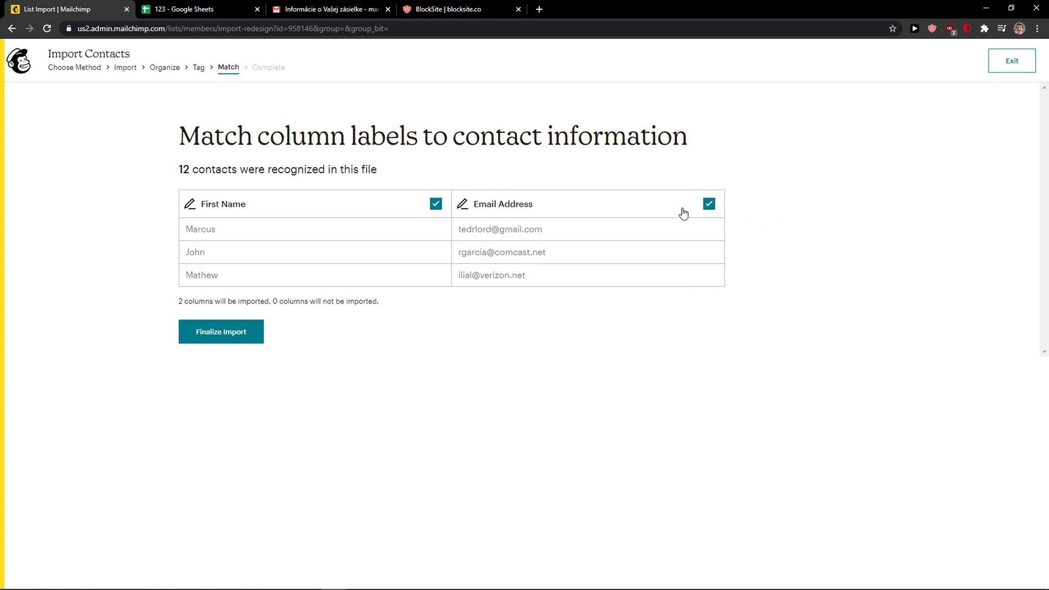
Step: Keep the second column mapped to Email Address (EMAIL) and finalize the import
left_click(549, 211)
left_click(511, 313)
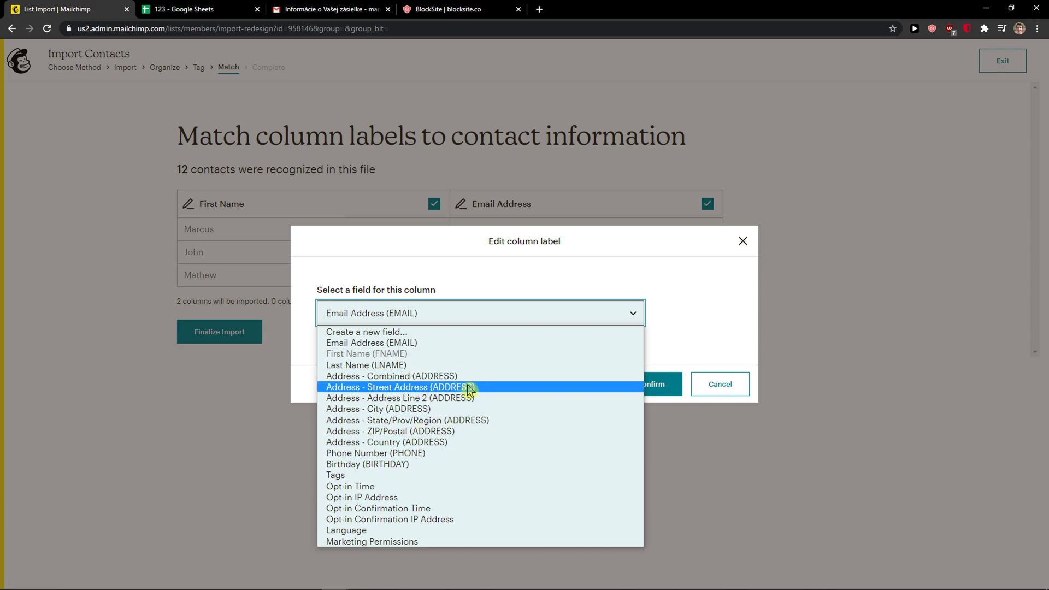
left_click(17, 445)
left_click(742, 241)
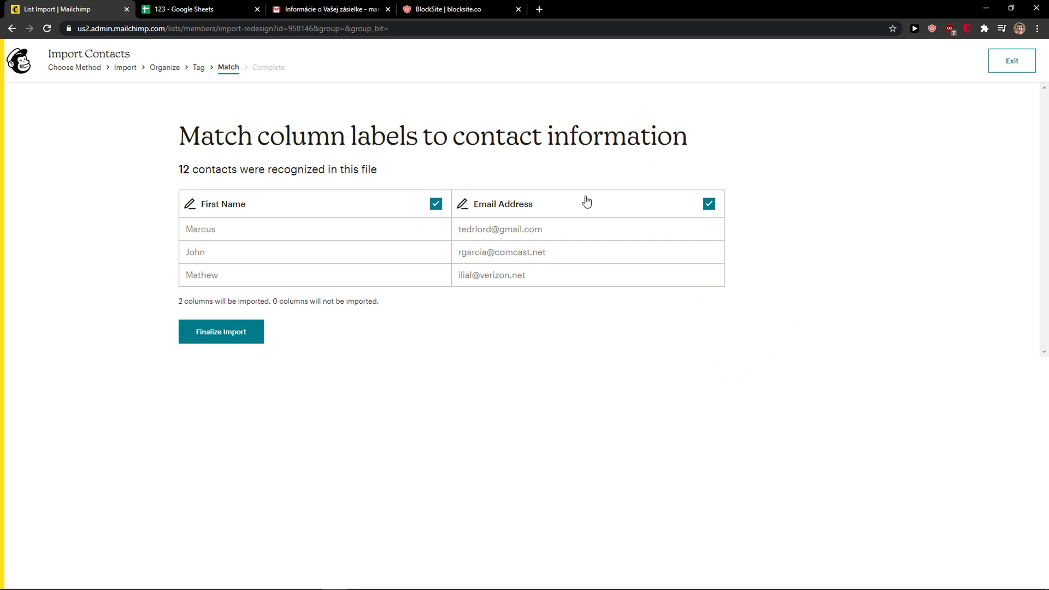
left_click(251, 341)
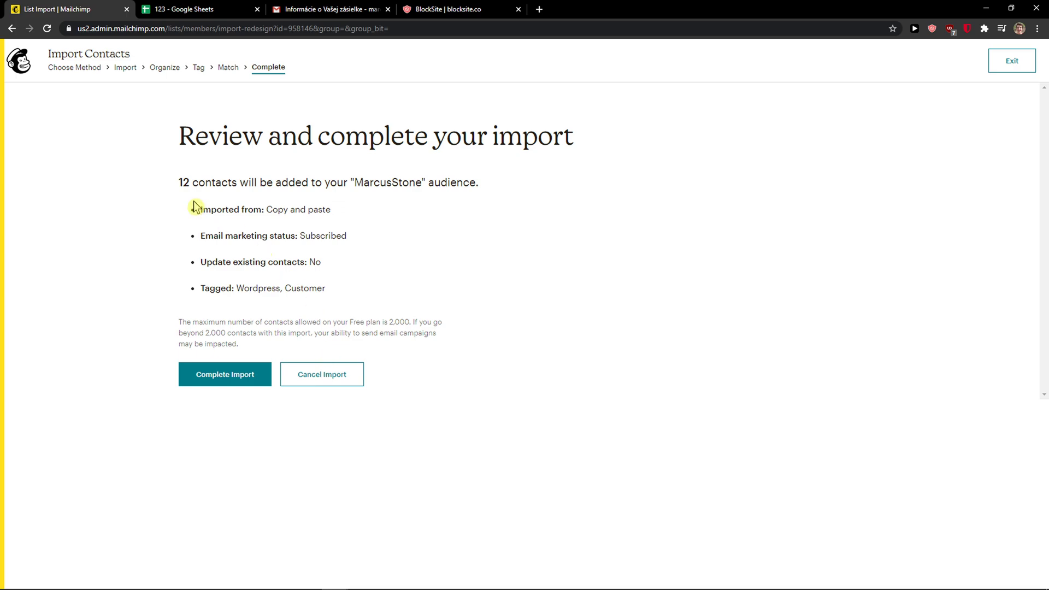
Step: Complete the import of the 12 contacts and view the imported contacts list
left_click_drag(179, 182, 399, 237)
left_click(268, 378)
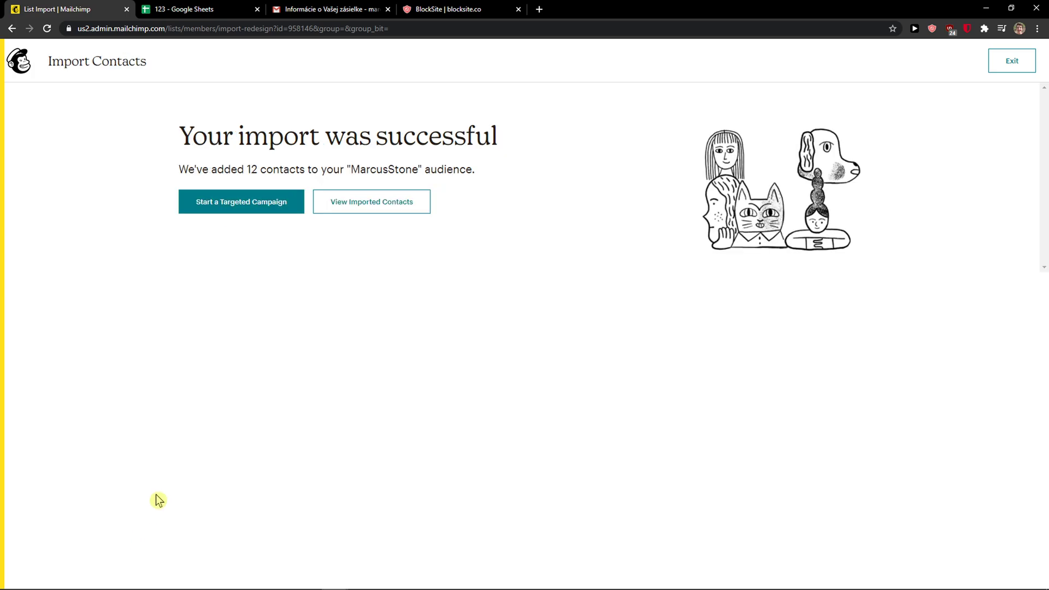
left_click(393, 204)
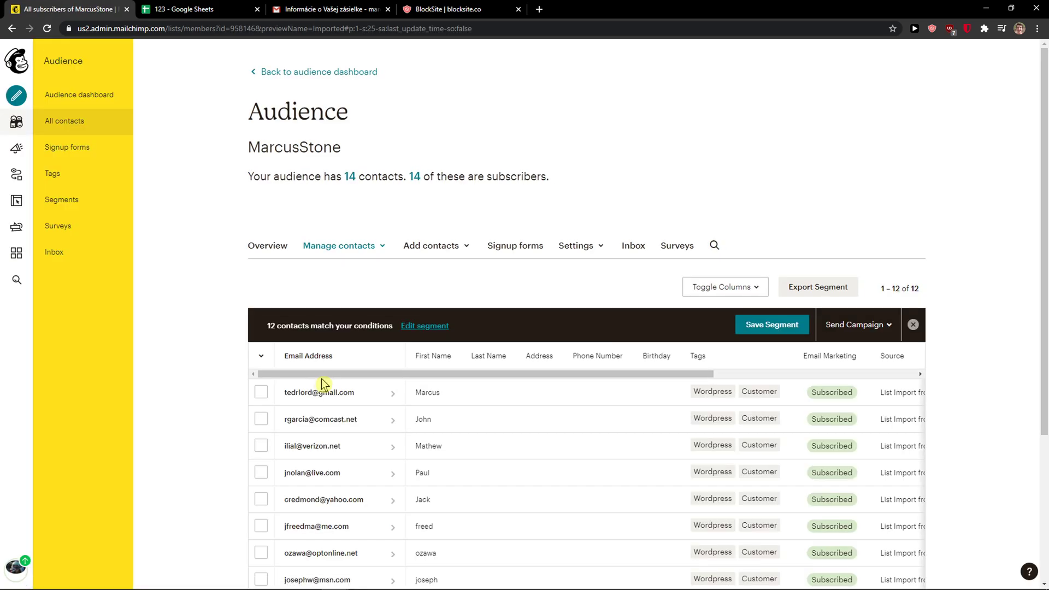
scroll(465, 392, "down", 1)
scroll(457, 426, "down", 2)
scroll(455, 430, "up", 3)
scroll(455, 429, "down", 3)
scroll(450, 428, "down", 1)
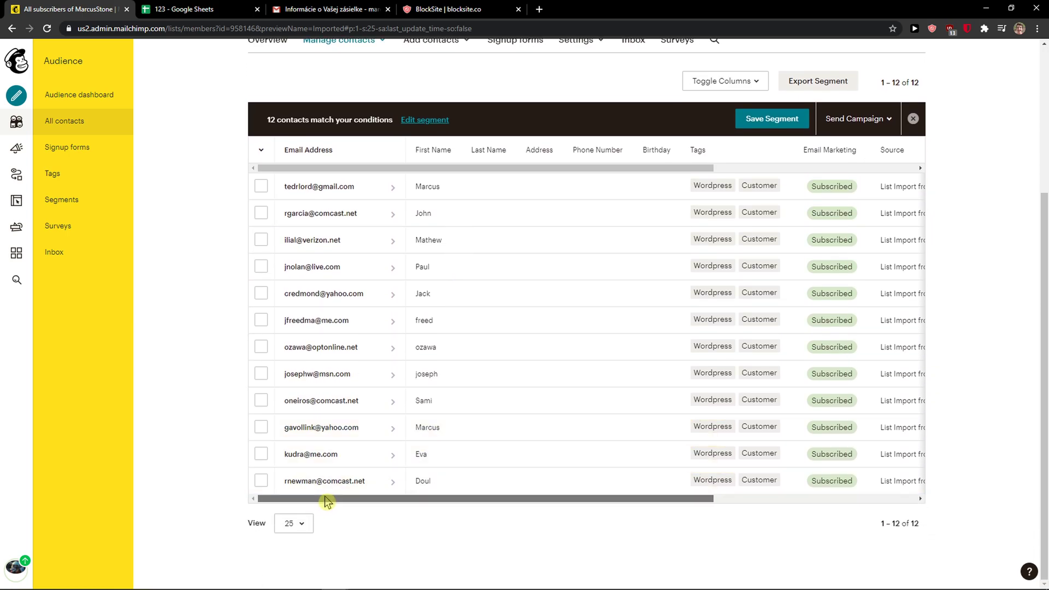
left_click_drag(328, 499, 515, 486)
scroll(383, 483, "left", 4)
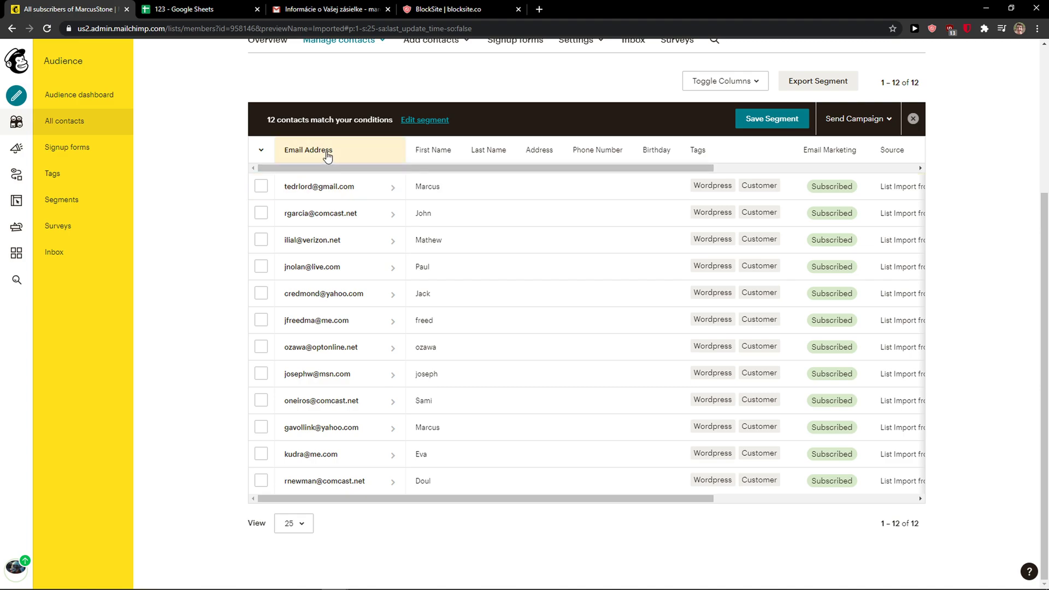
left_click(355, 156)
left_click(446, 150)
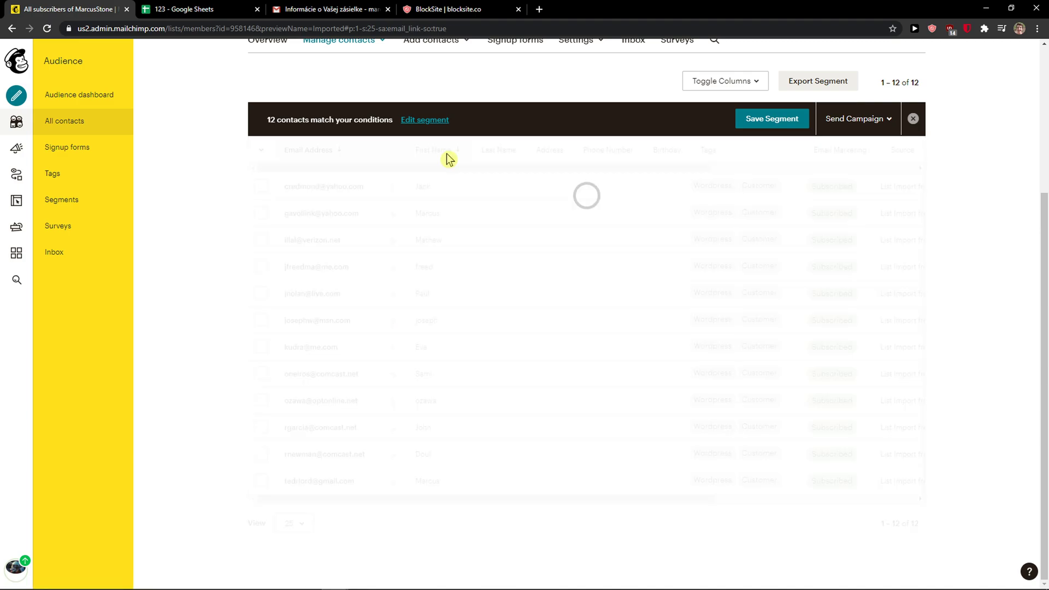
scroll(465, 262, "up", 3)
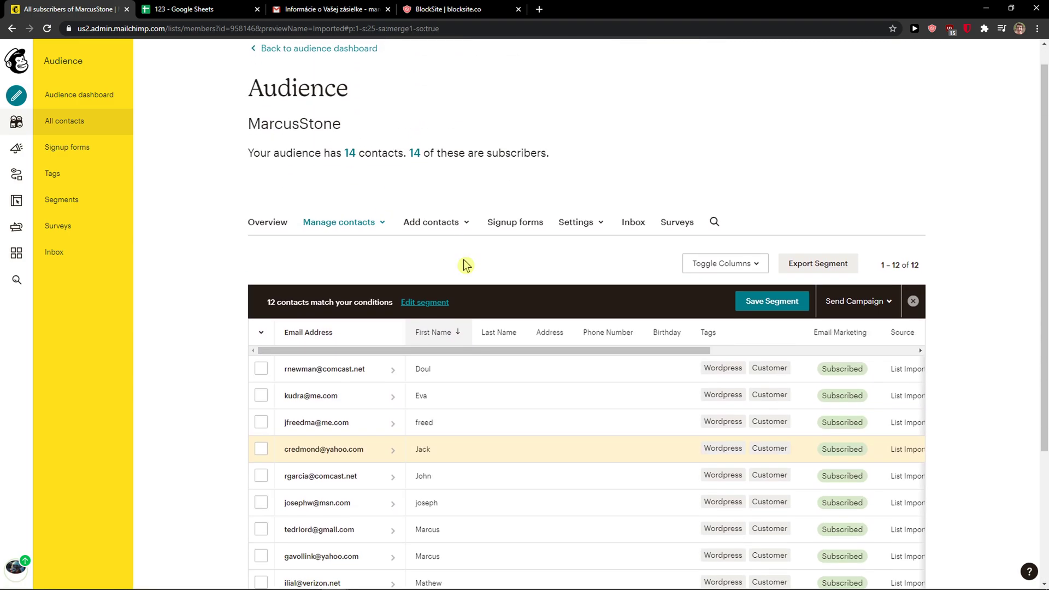
scroll(464, 261, "down", 1)
left_click(325, 143)
left_click(333, 165)
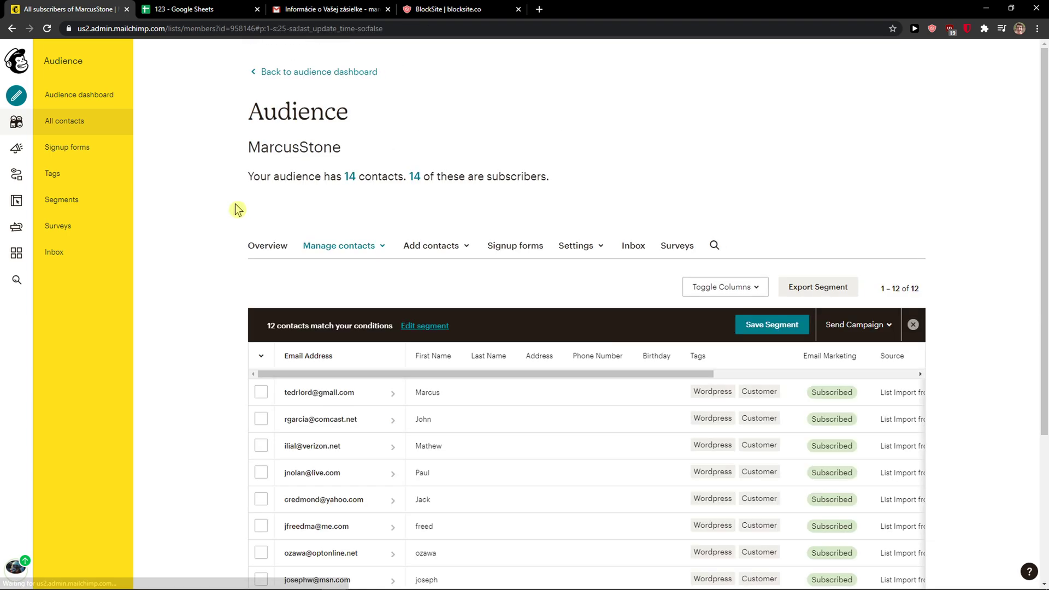
scroll(398, 270, "down", 1)
scroll(423, 277, "down", 2)
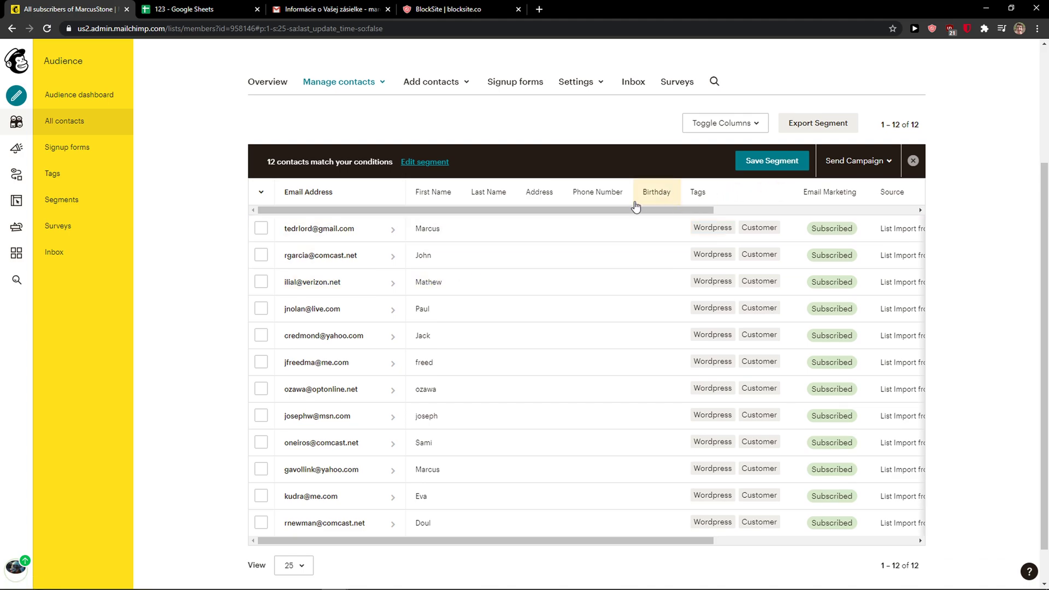
left_click_drag(625, 210, 438, 211)
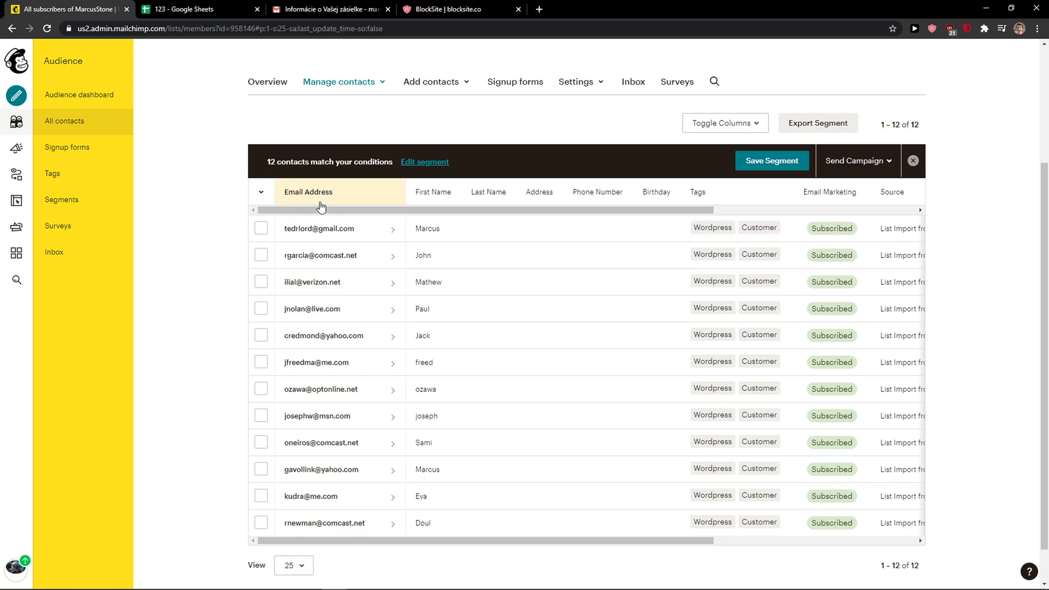
Step: Select all 12 imported contacts, then deselect them all
left_click(261, 192)
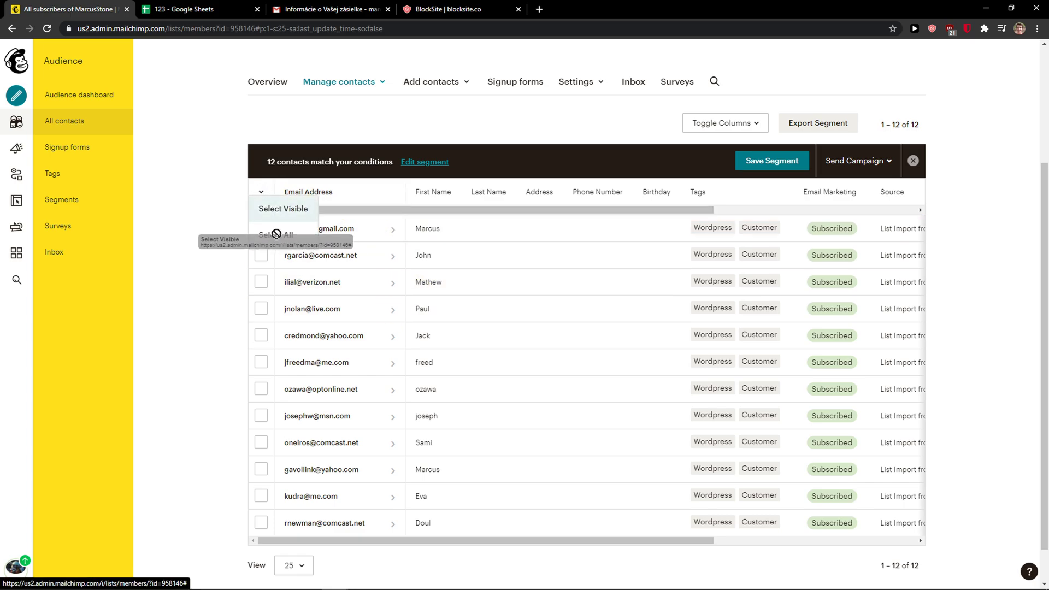
left_click(273, 211)
left_click(261, 192)
left_click(276, 208)
left_click(261, 192)
left_click(274, 262)
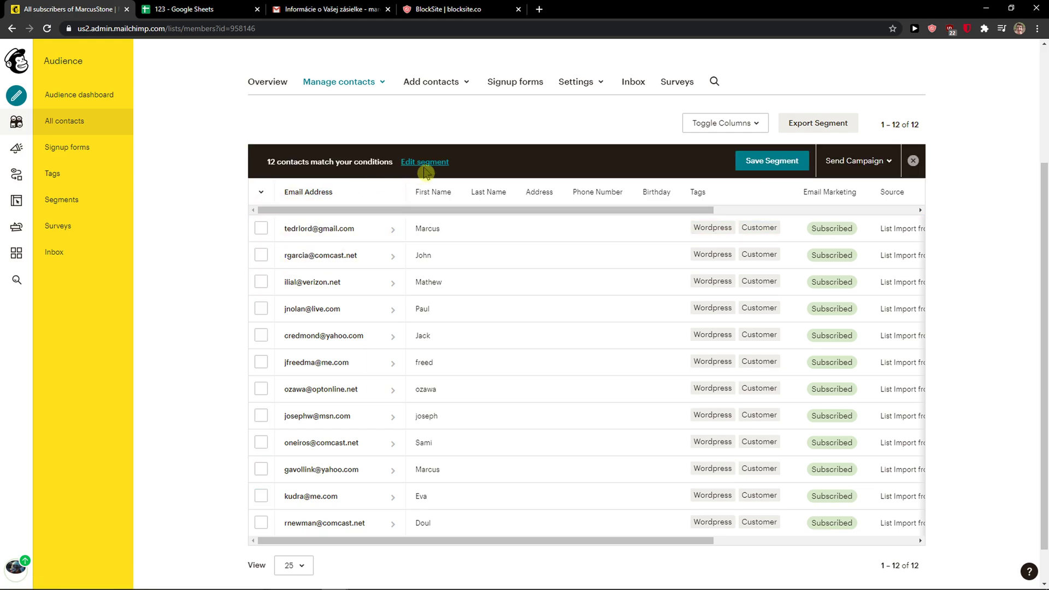
Step: Cancel the Signup Source segment so all 14 audience contacts are listed
left_click(418, 162)
left_click(339, 466)
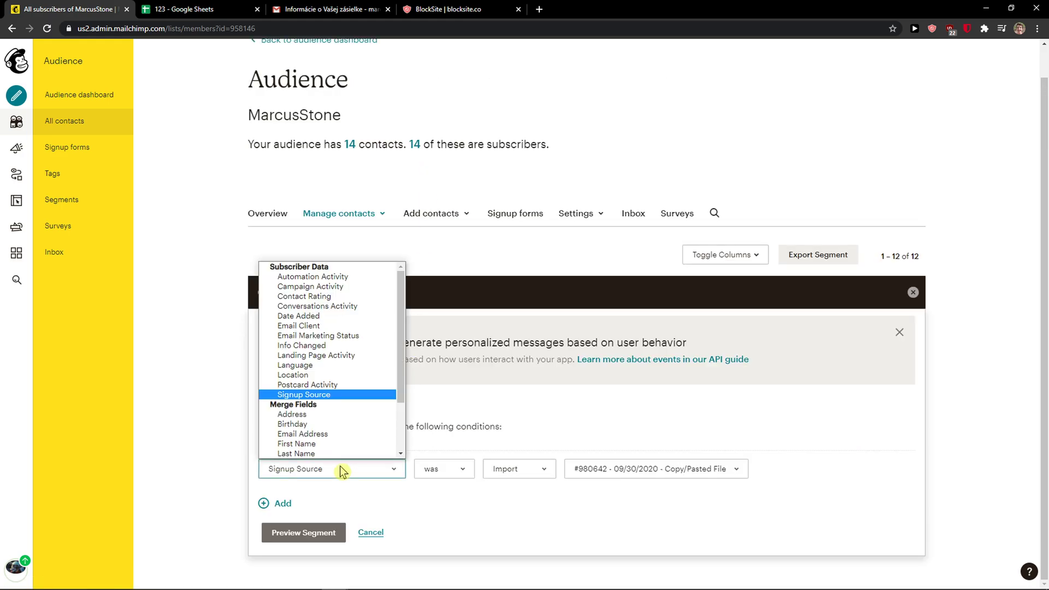
left_click(340, 467)
left_click(371, 532)
scroll(489, 352, "down", 3)
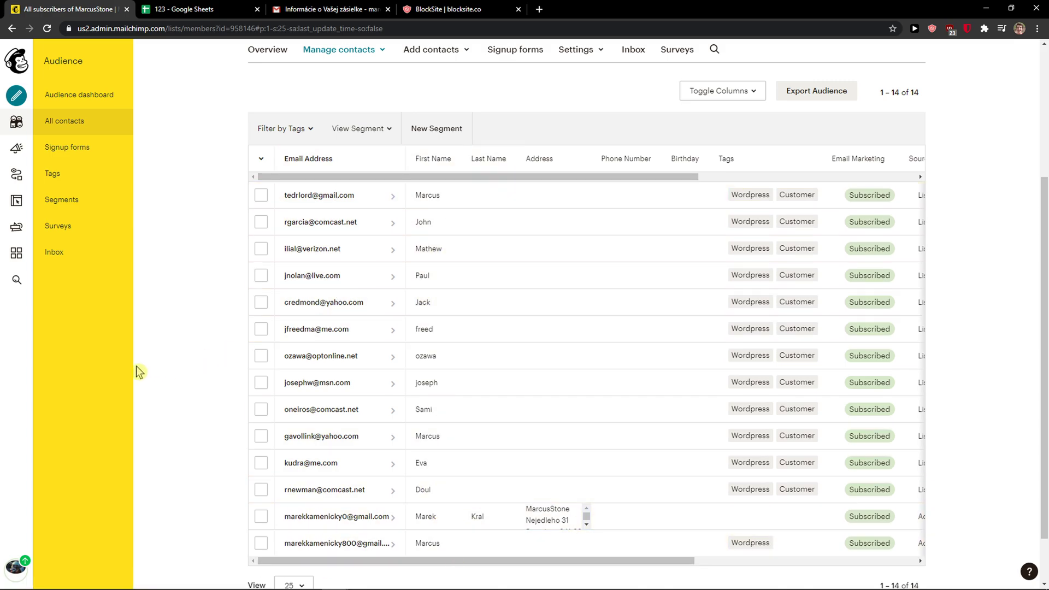
scroll(529, 295, "up", 4)
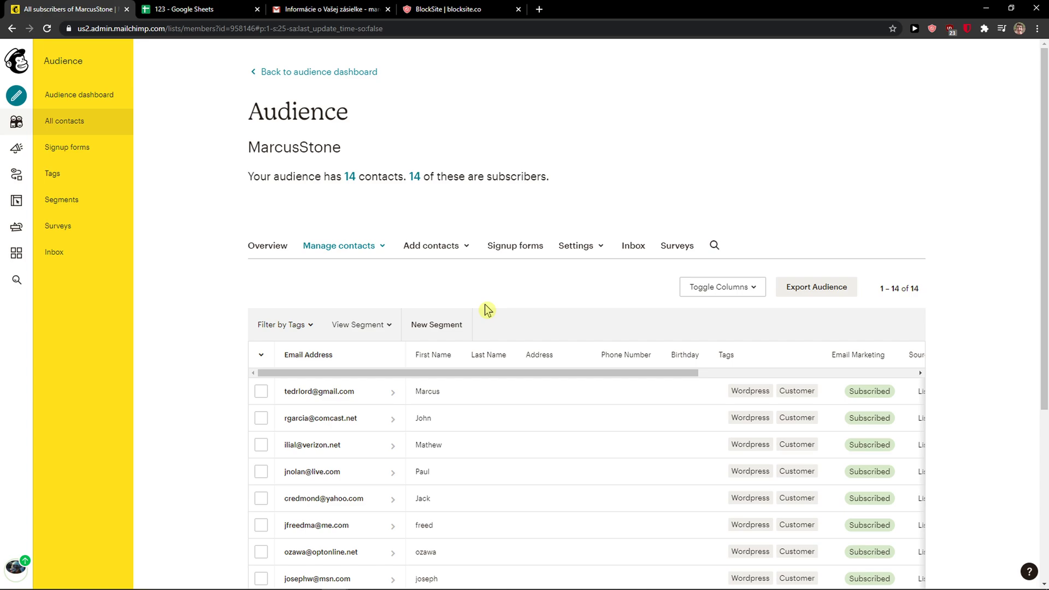
scroll(555, 290, "down", 5)
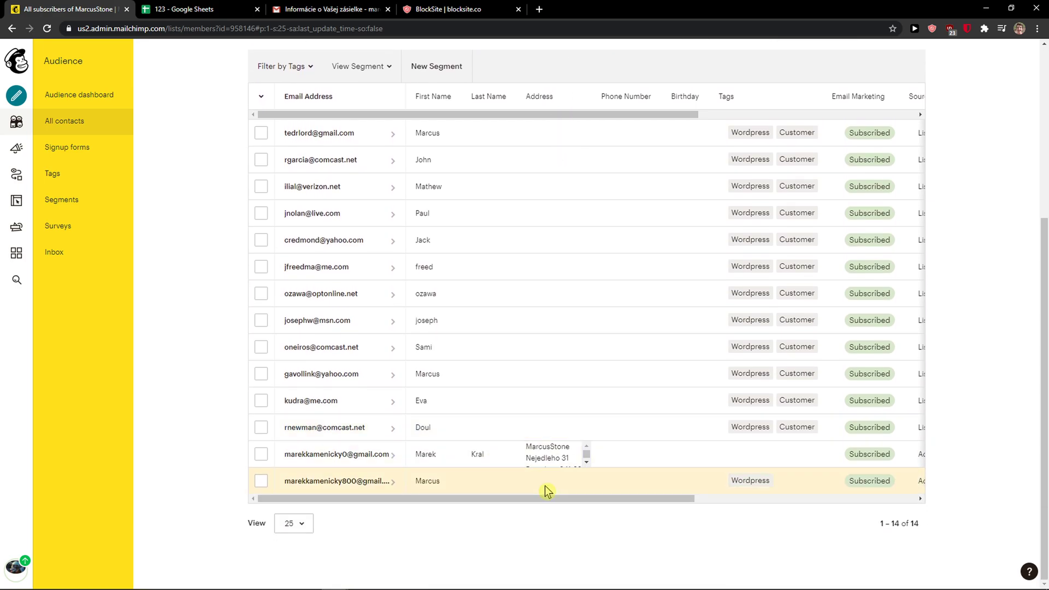
scroll(653, 489, "right", 6)
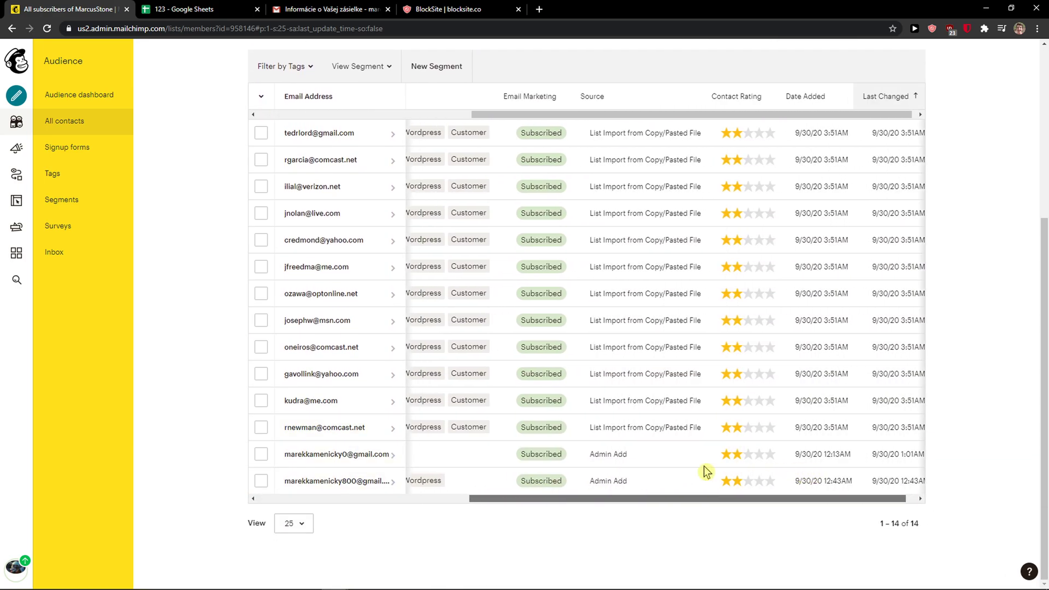
scroll(447, 459, "left", 10)
scroll(789, 480, "right", 5)
scroll(375, 463, "left", 5)
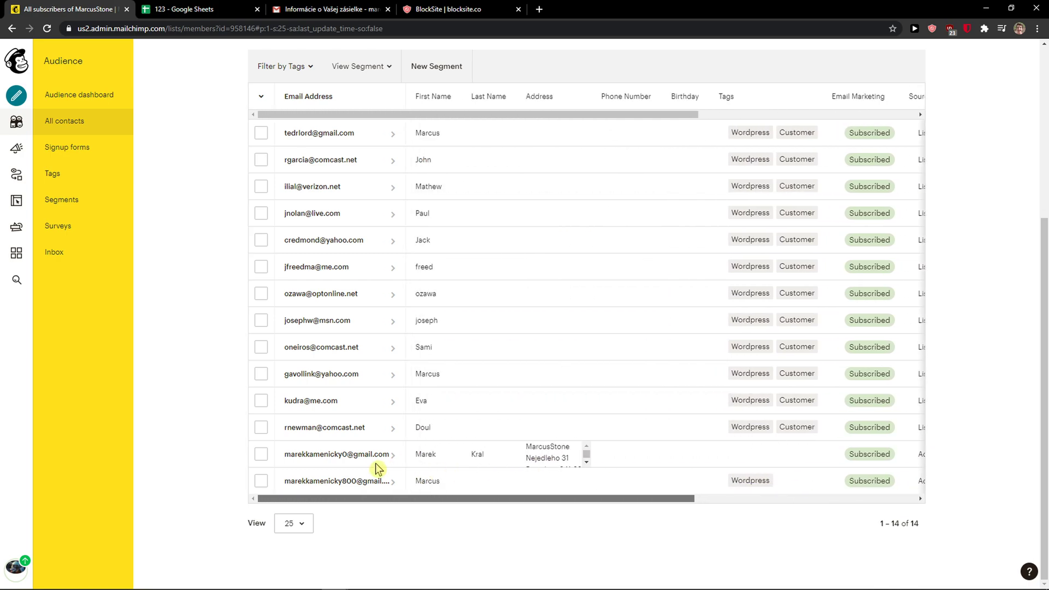